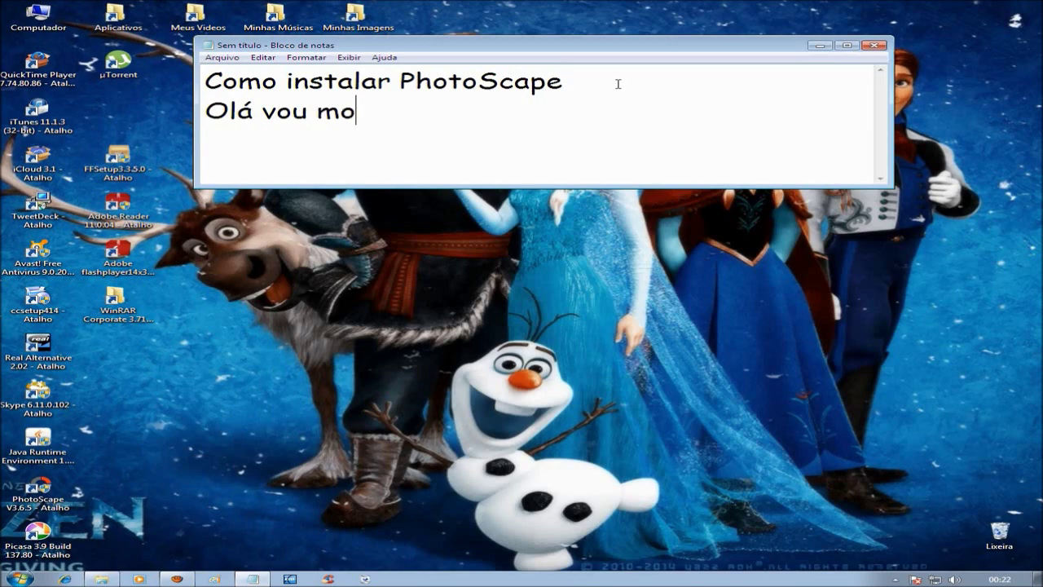
Complete the note's greeting sentence to read "Olá vou mostrar como instalar o editor de fotos PhotoScape.", with "PhotoScape." on a new line.
key(BackSpace)
text(rar)
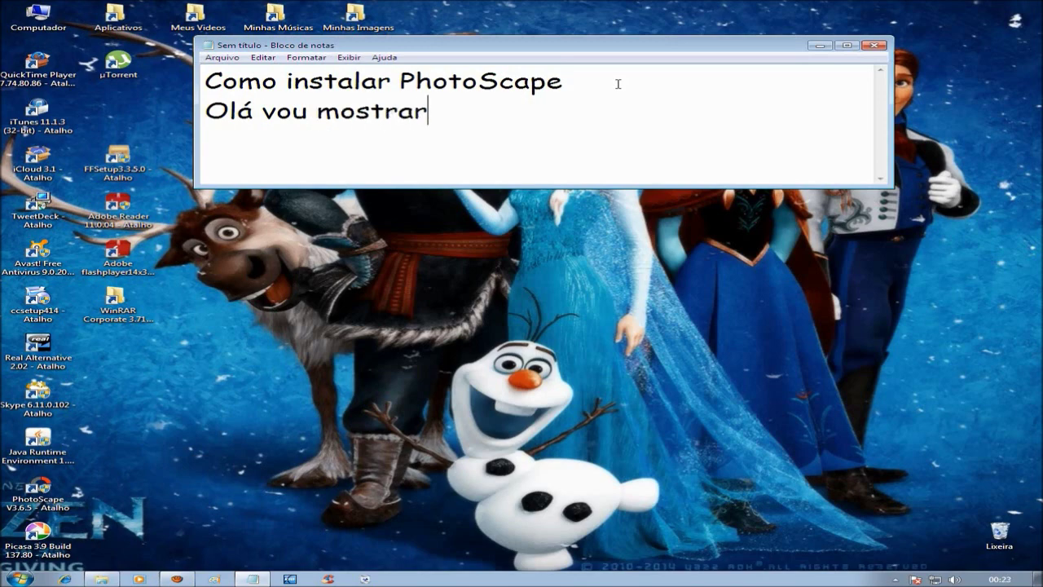
text( como instala)
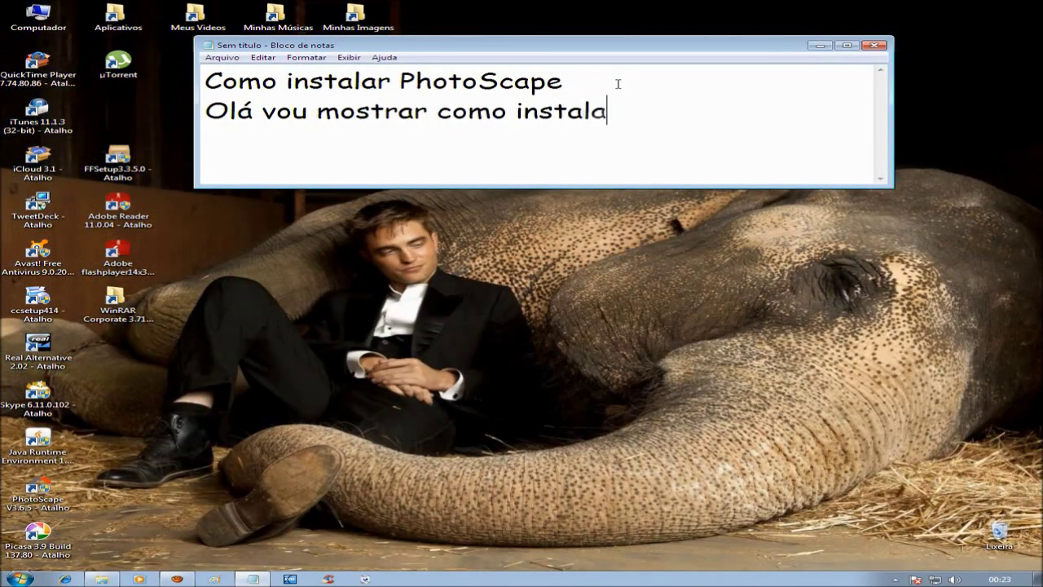
text(r o )
text(editor de fo)
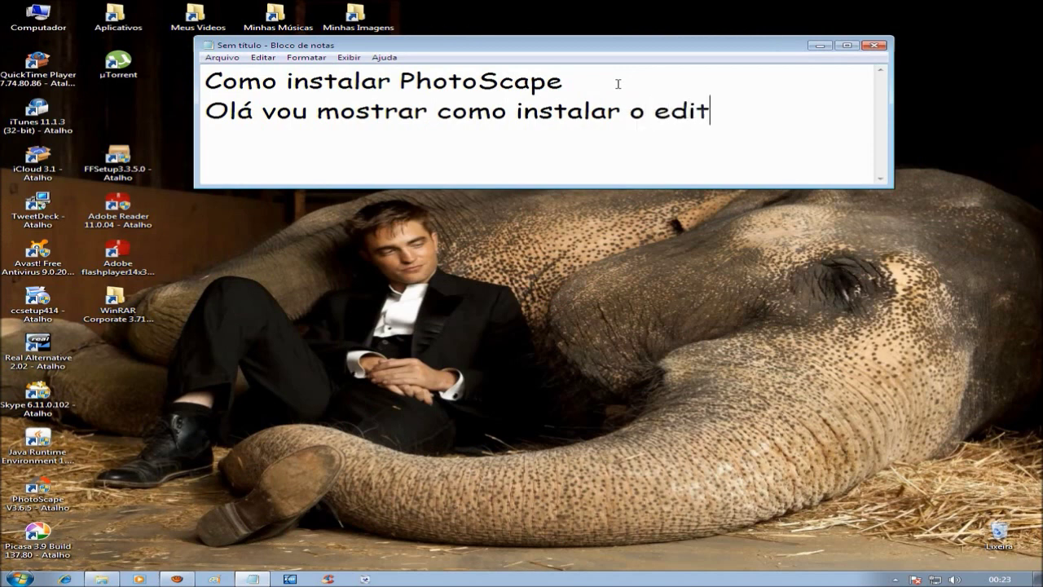
key(BackSpace)
text(otos)
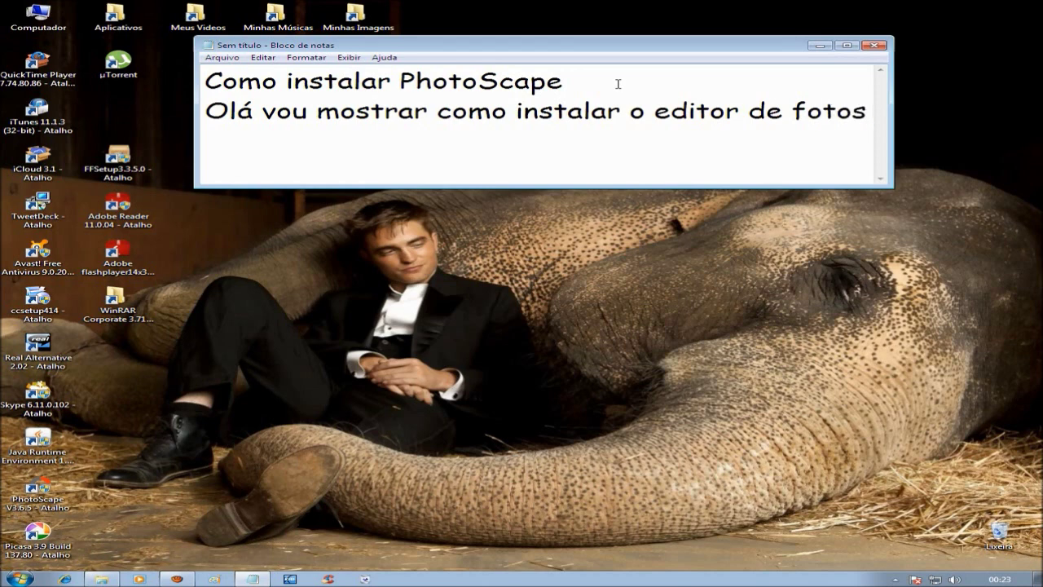
key(Return)
text(Photo)
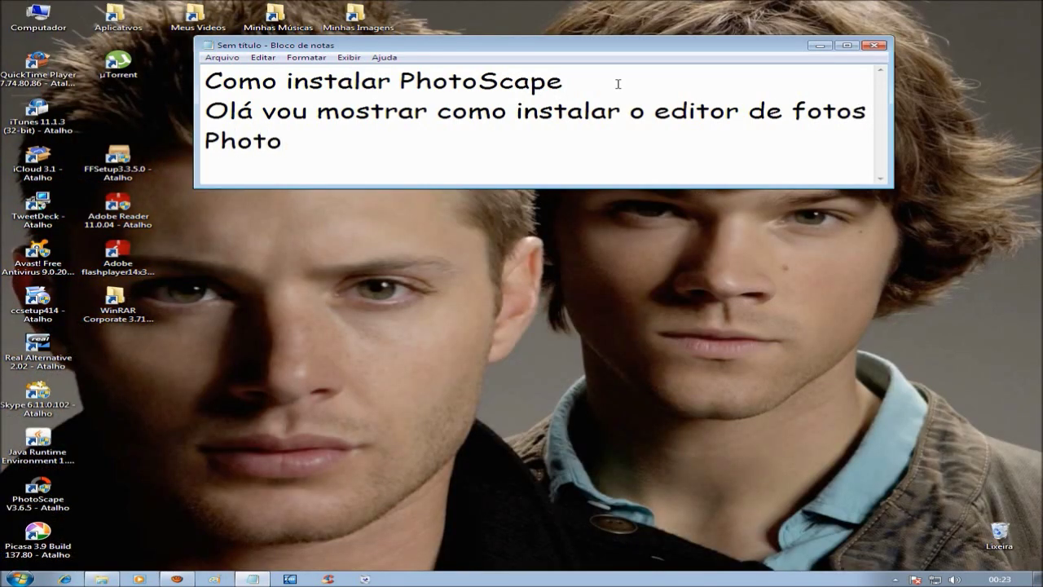
text(Scape.)
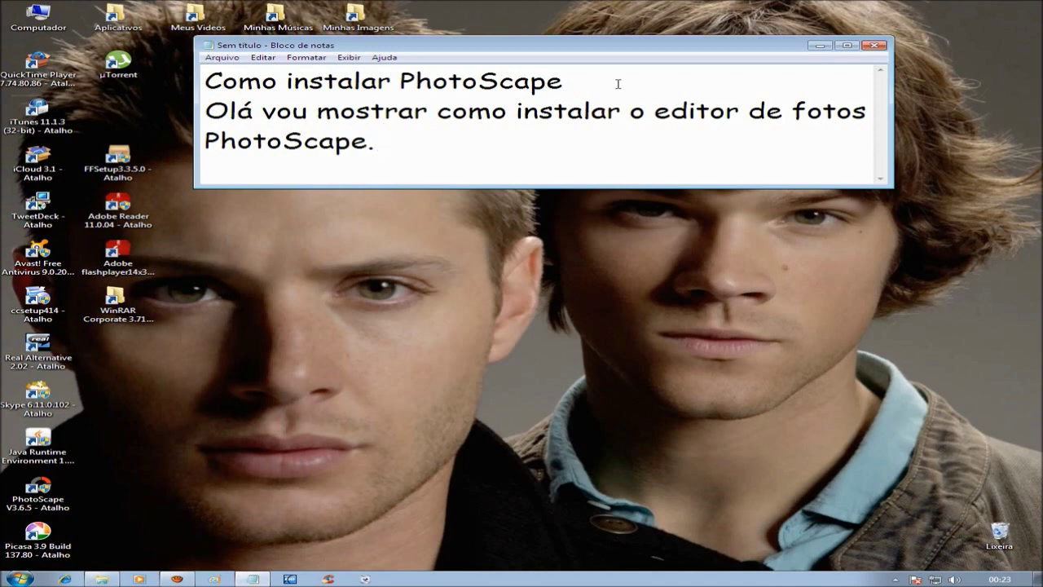
Continue the note with "Para iniciar a instalação basta dar dois cliques sobre o instalador,".
text( Pra)
key(BackSpace)
key(BackSpace)
text(aa)
key(BackSpace)
key(BackSpace)
text(ra iniciar a instalação bs)
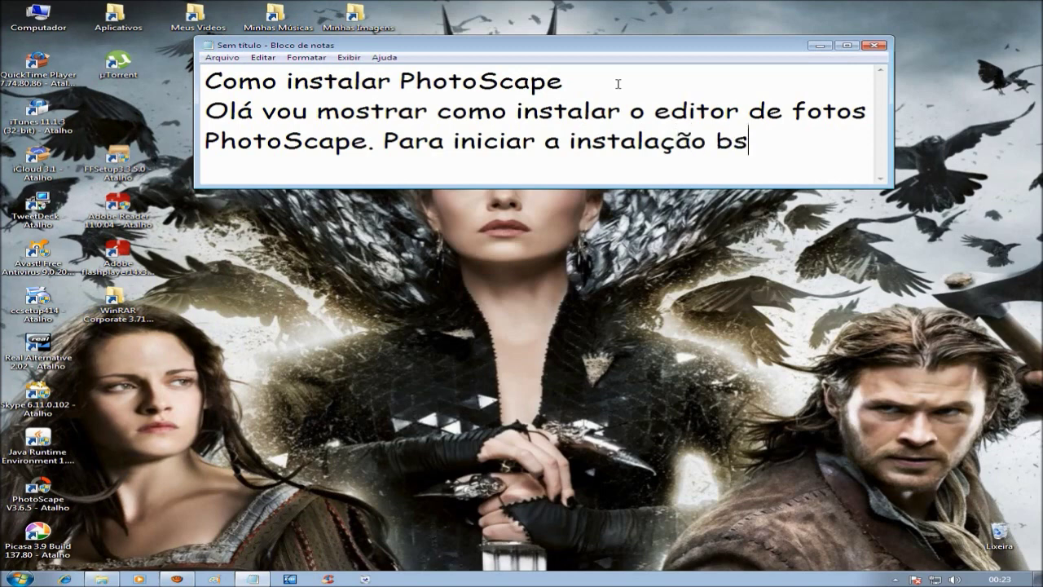
key(BackSpace)
text(astar)
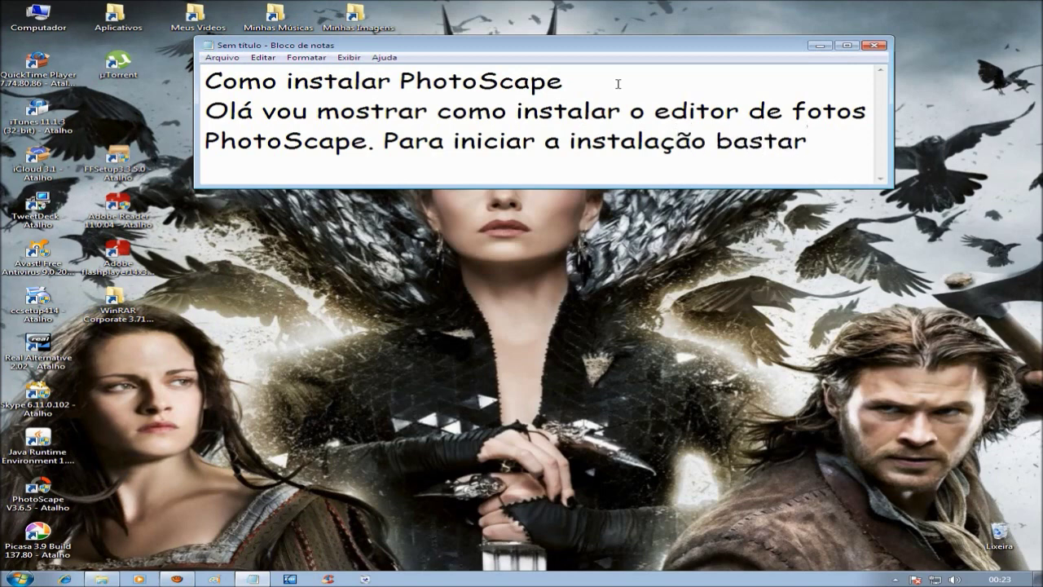
key(BackSpace)
text(dar dois )
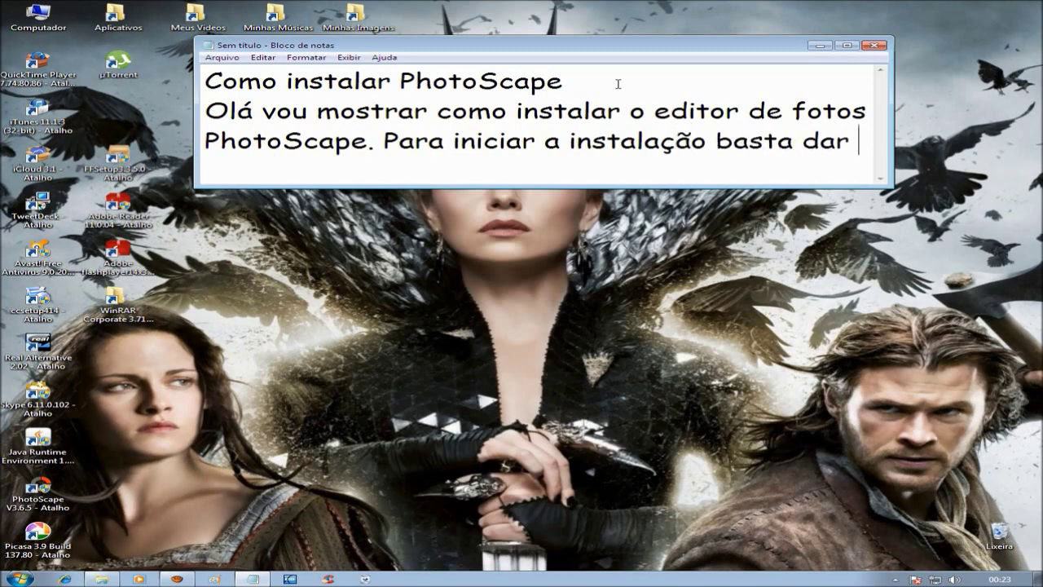
text(clicq)
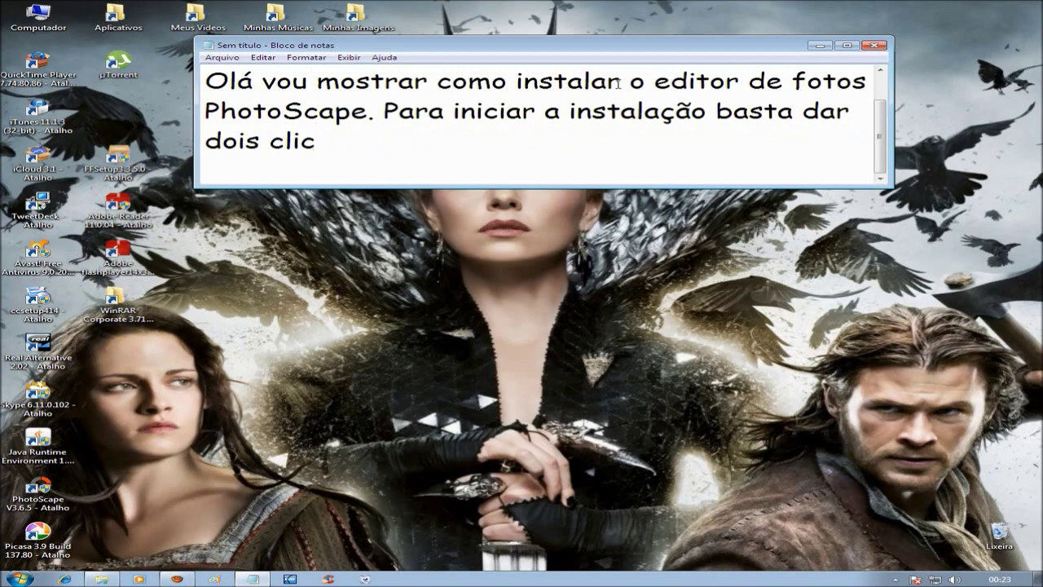
key(BackSpace)
key(BackSpace)
text(qe)
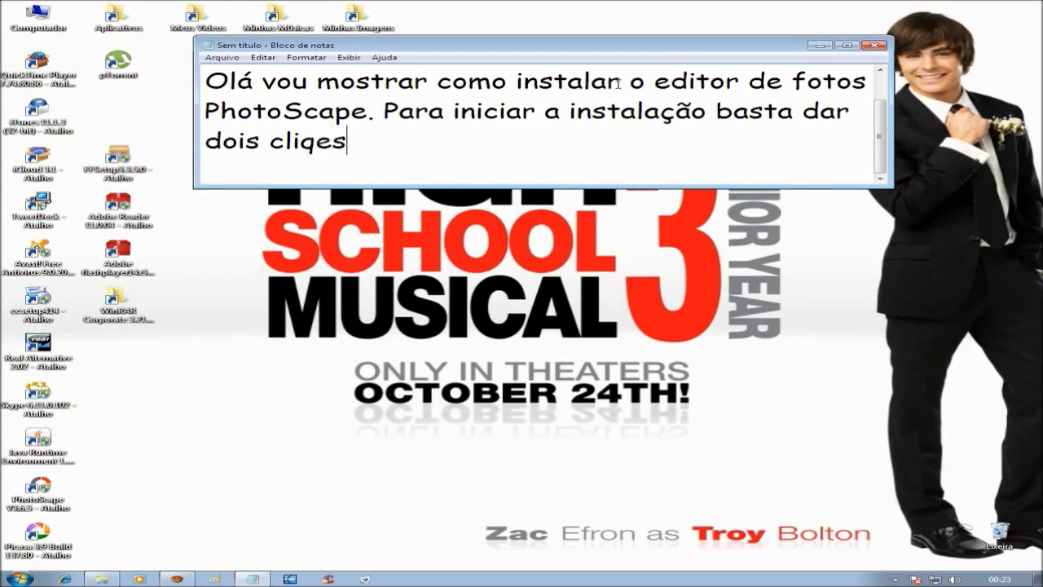
key(BackSpace)
text(ues s)
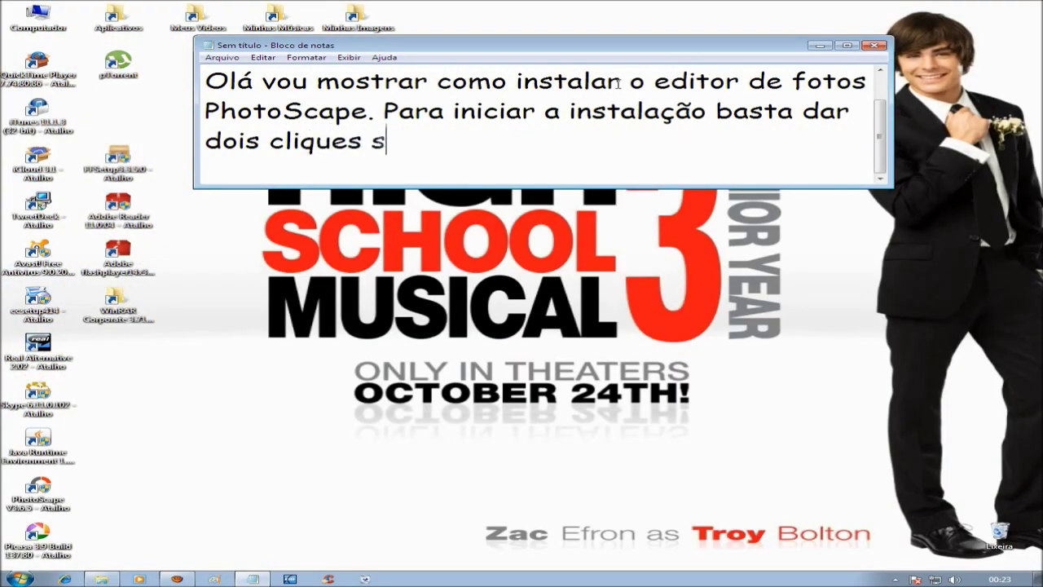
text(obre o instalador,)
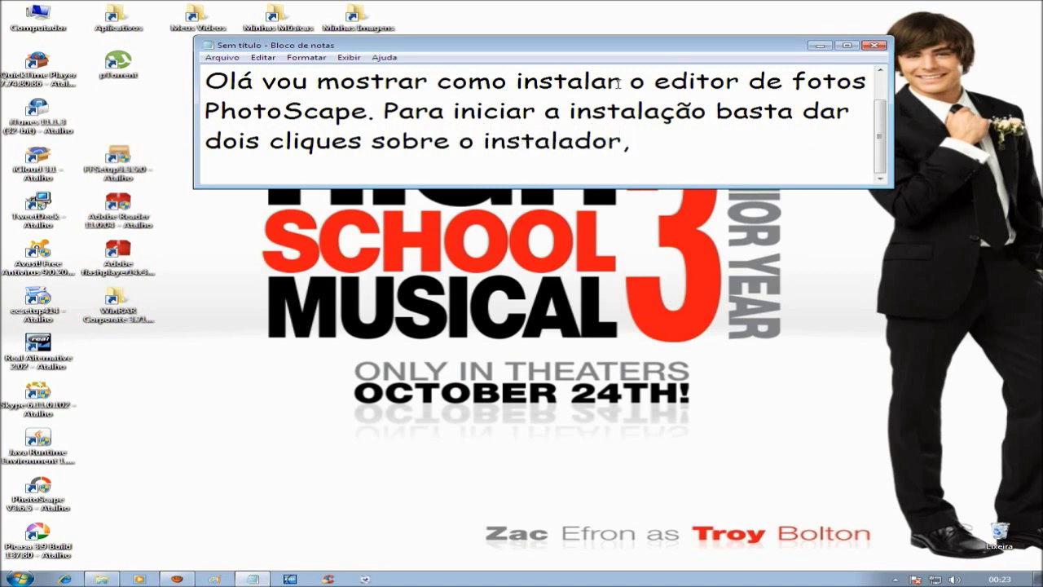
Launch the PhotoScape V3.6.5 installer from the desktop and move its setup window clear of the note.
click(42, 489)
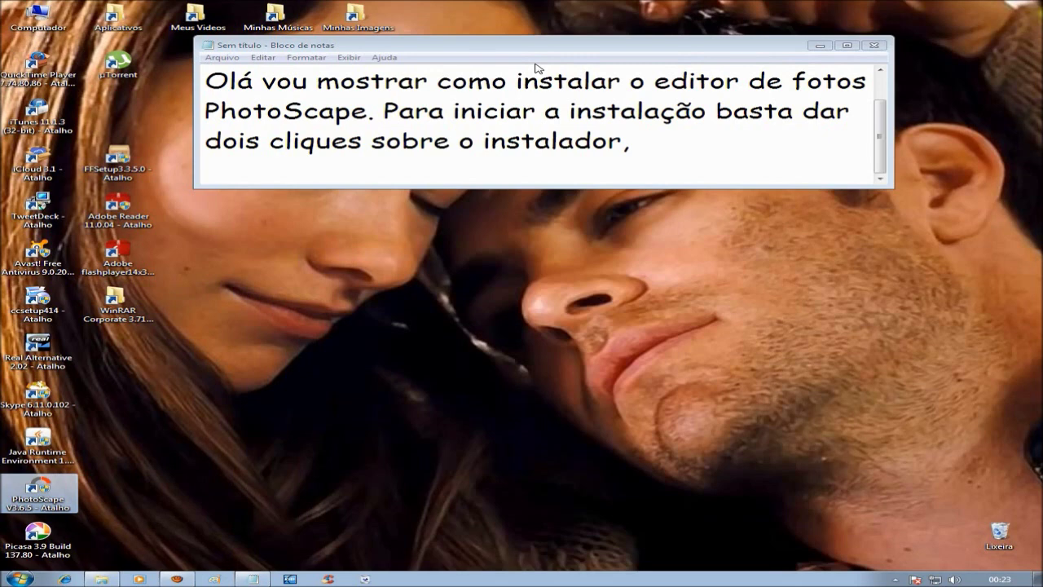
click(650, 140)
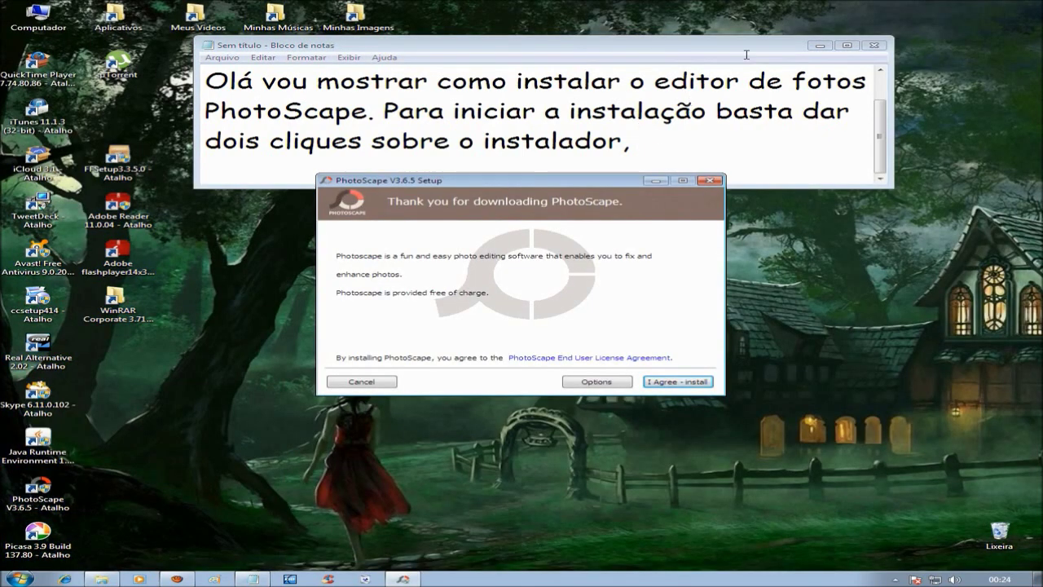
drag(567, 182, 588, 225)
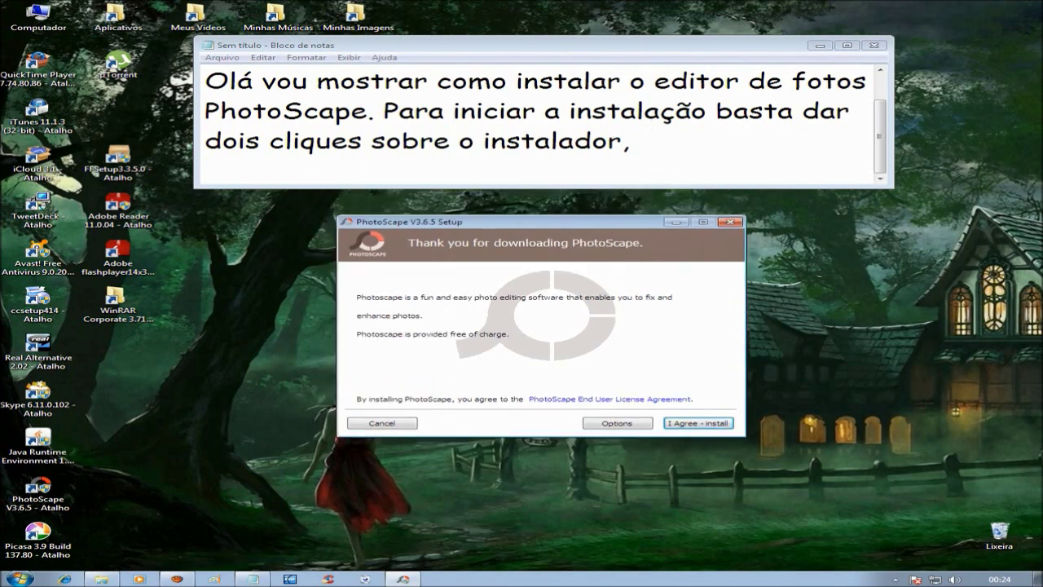
Append "I Agrre - install" to the note, and accept the license agreement in the PhotoScape setup.
click(658, 138)
text(i )
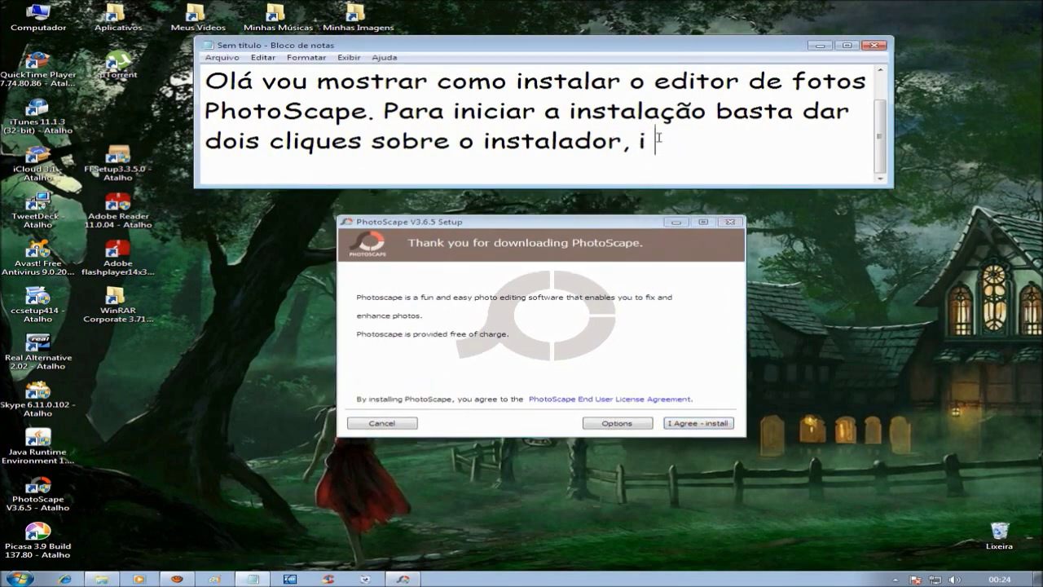
text(Agrre)
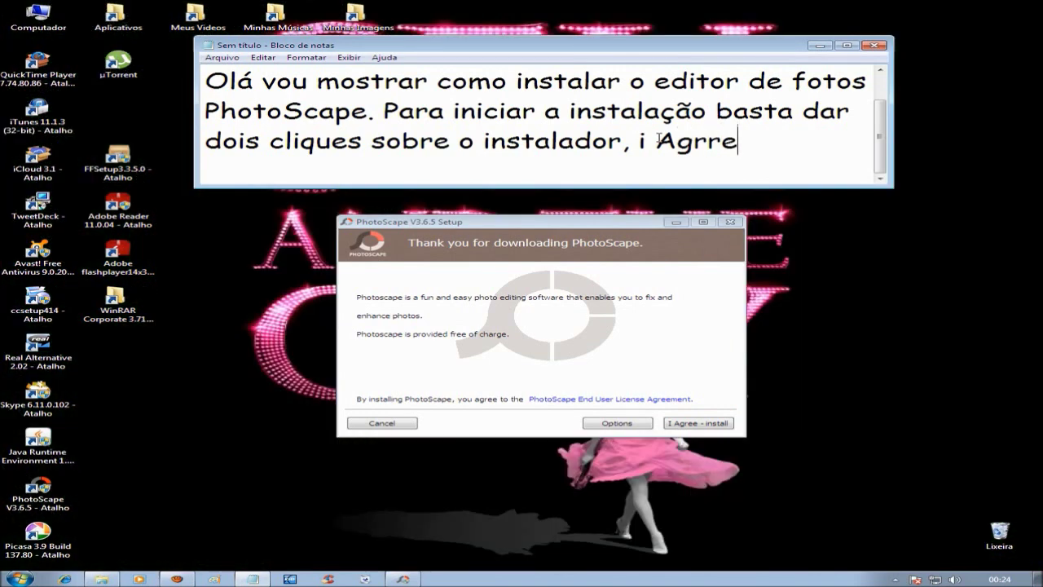
text( - install)
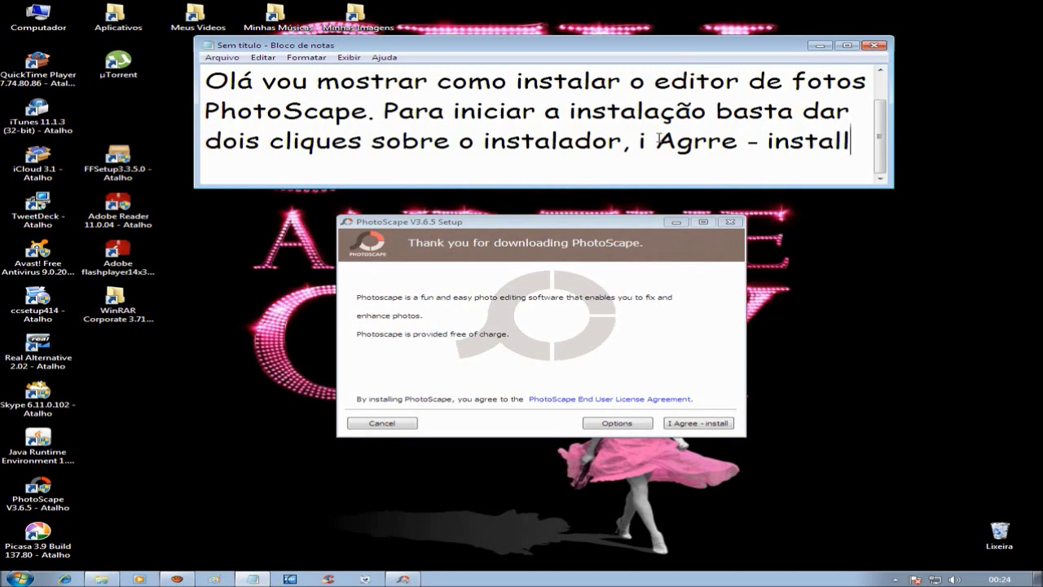
click(645, 138)
key(BackSpace)
text(I)
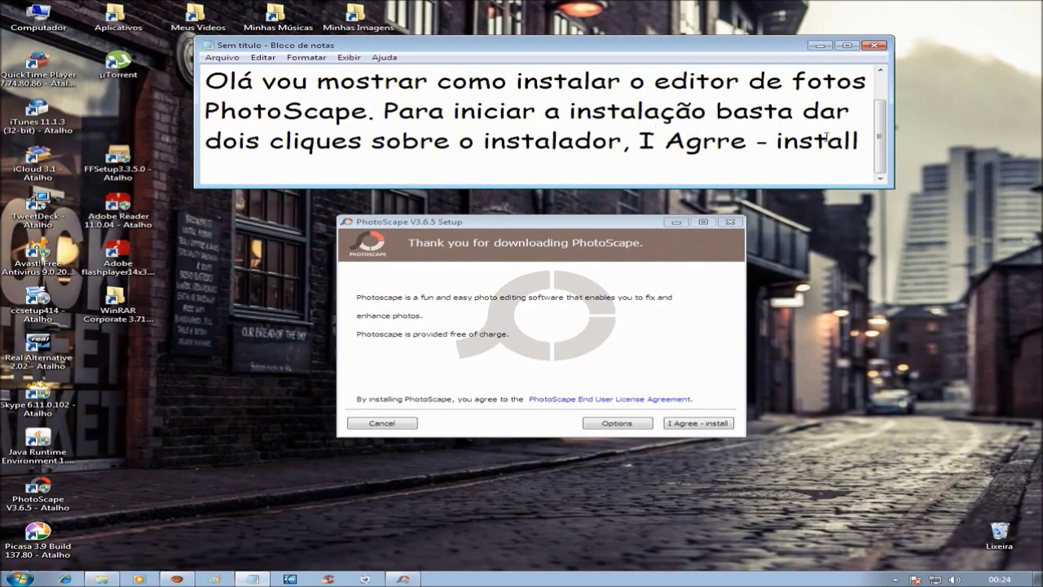
key(alt+Tab)
key(Return)
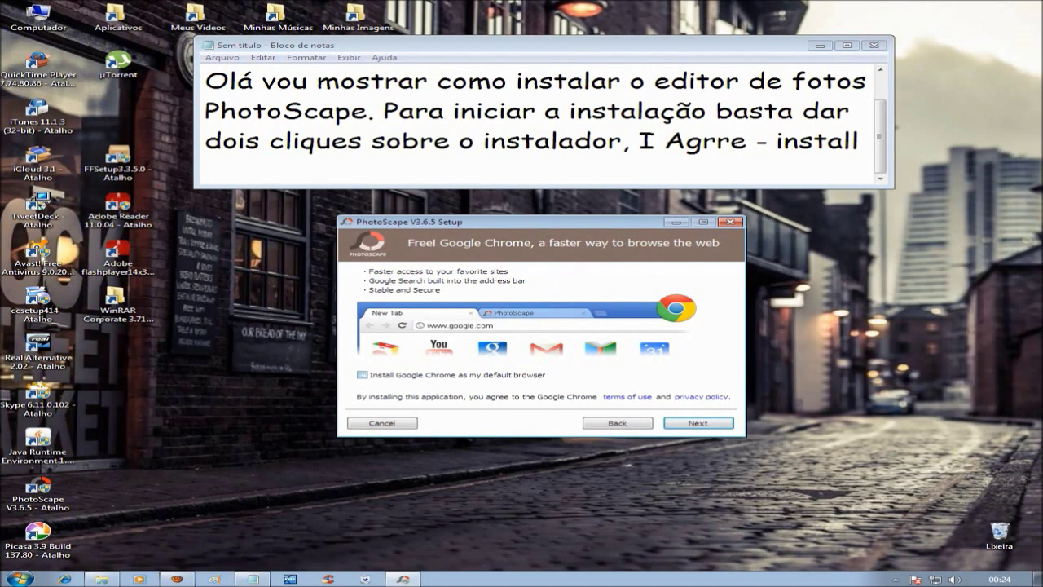
Append ", eu desmarco a instalação do Chrome," to the end of the note.
click(860, 151)
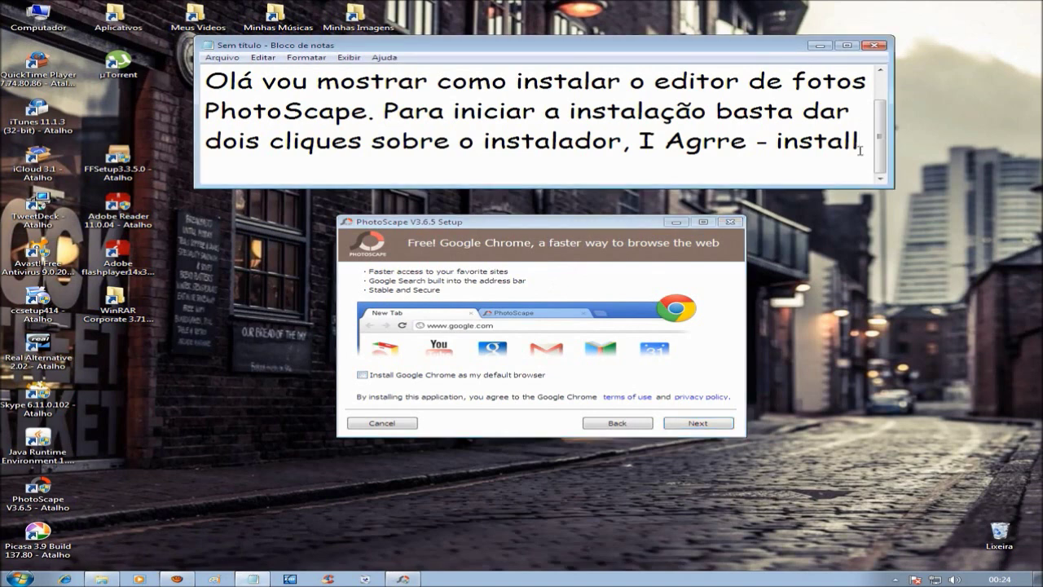
text(, eu desm)
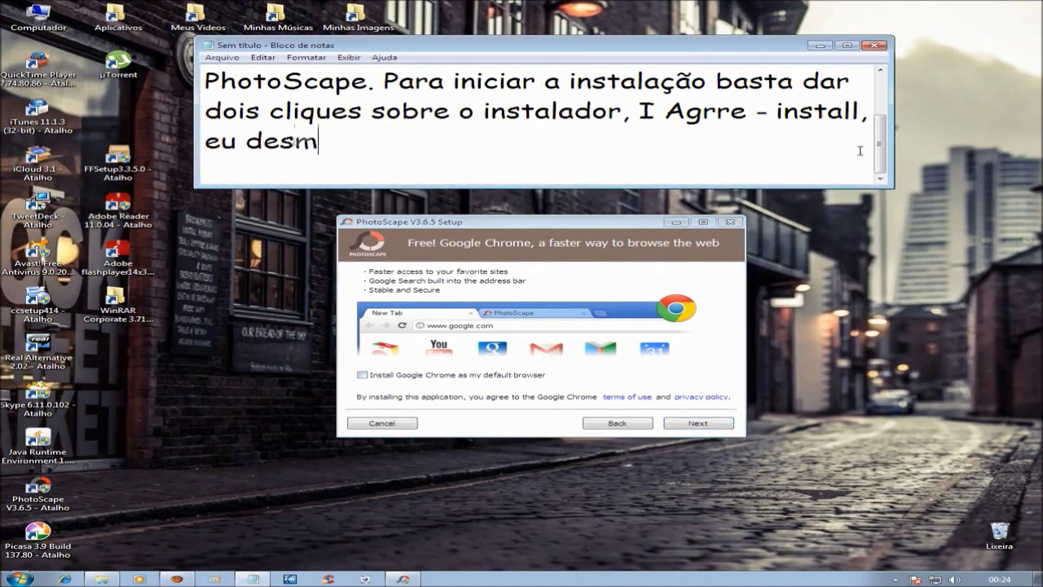
text(arco a)
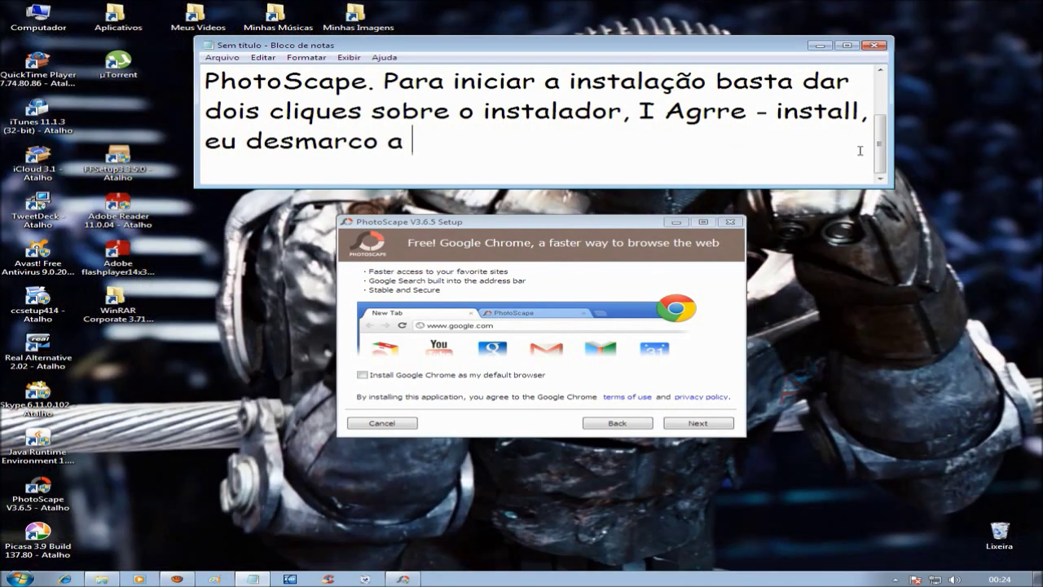
key(BackSpace)
text(a instalaçã)
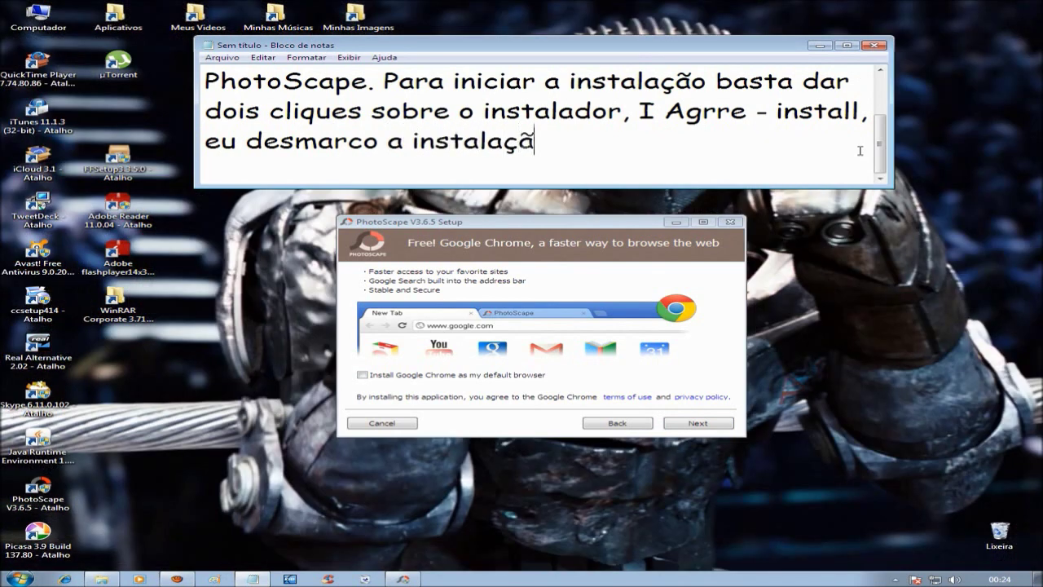
text(o do Chro)
key(BackSpace)
text(rome)
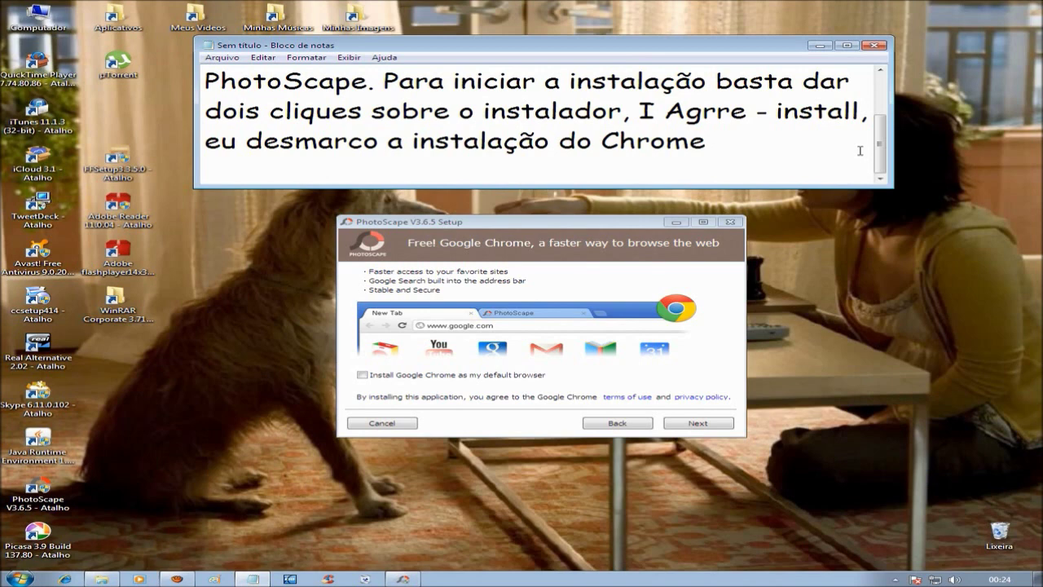
text(,)
Proceed with the PhotoScape setup, leaving the Google Chrome default browser option unchecked, and complete the installation.
click(699, 423)
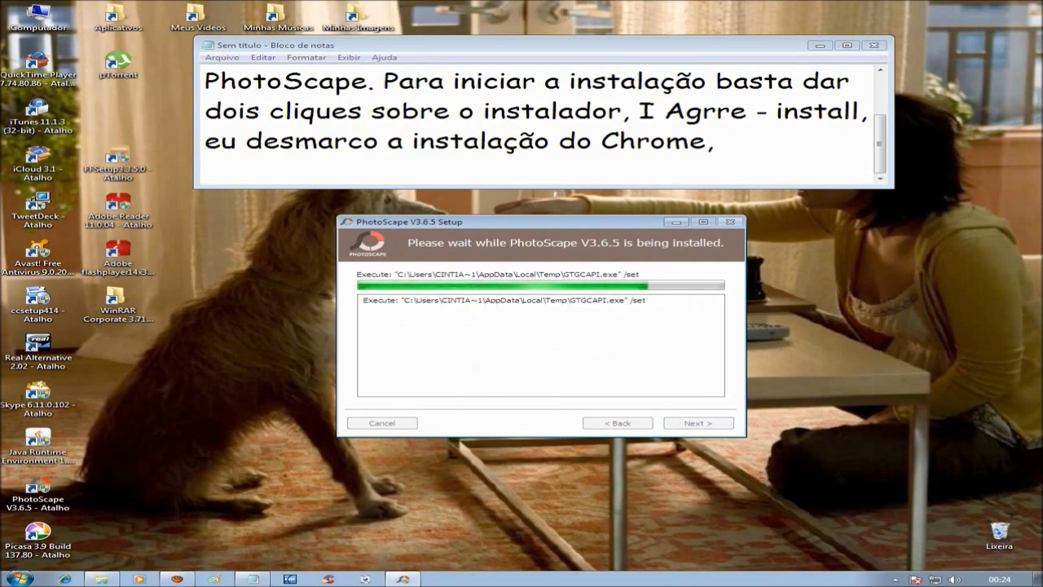
click(733, 150)
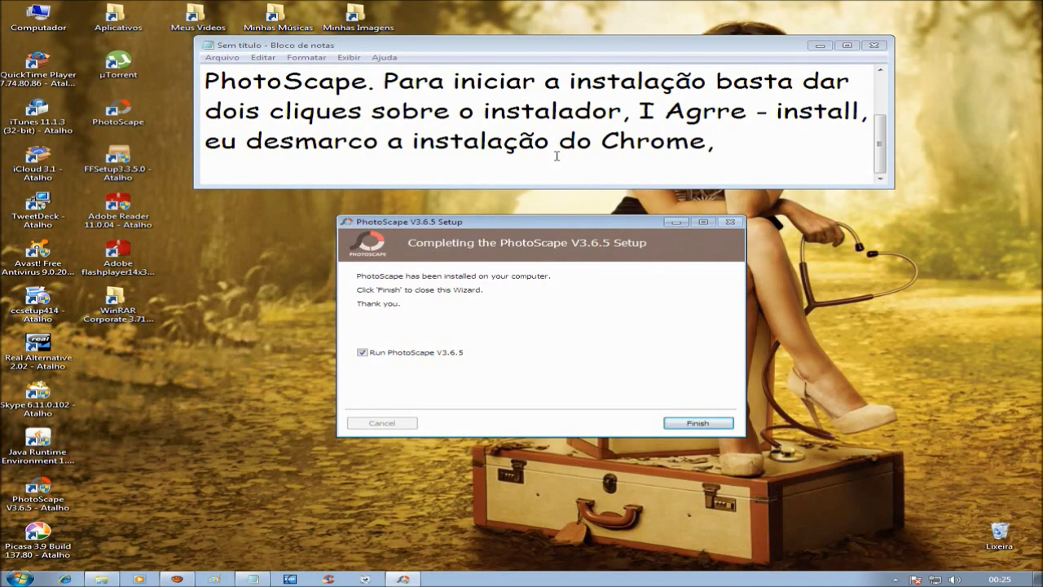
click(731, 144)
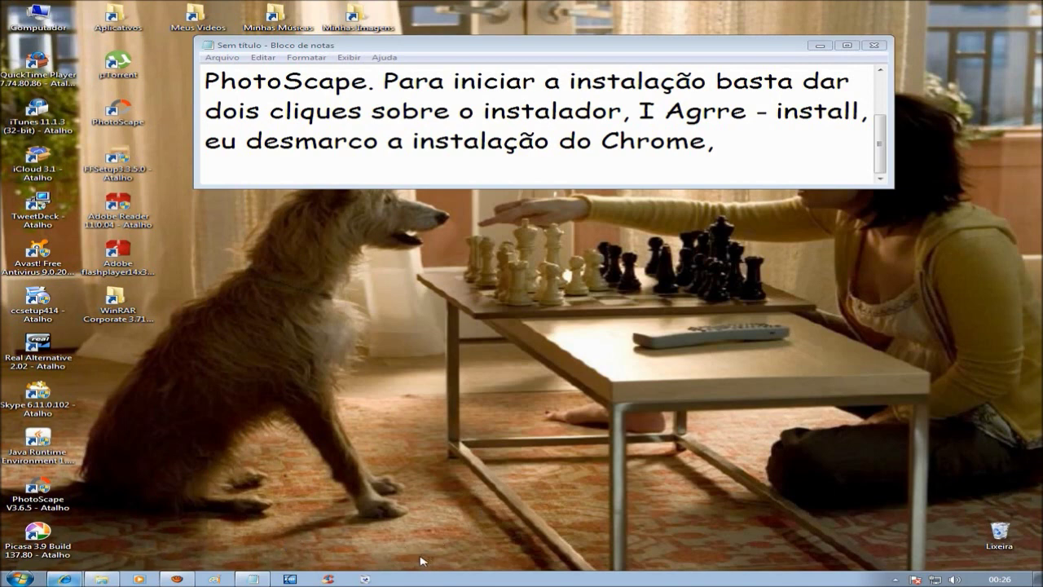
Append "instalação concluída com sucesso." to the end of the note.
click(737, 147)
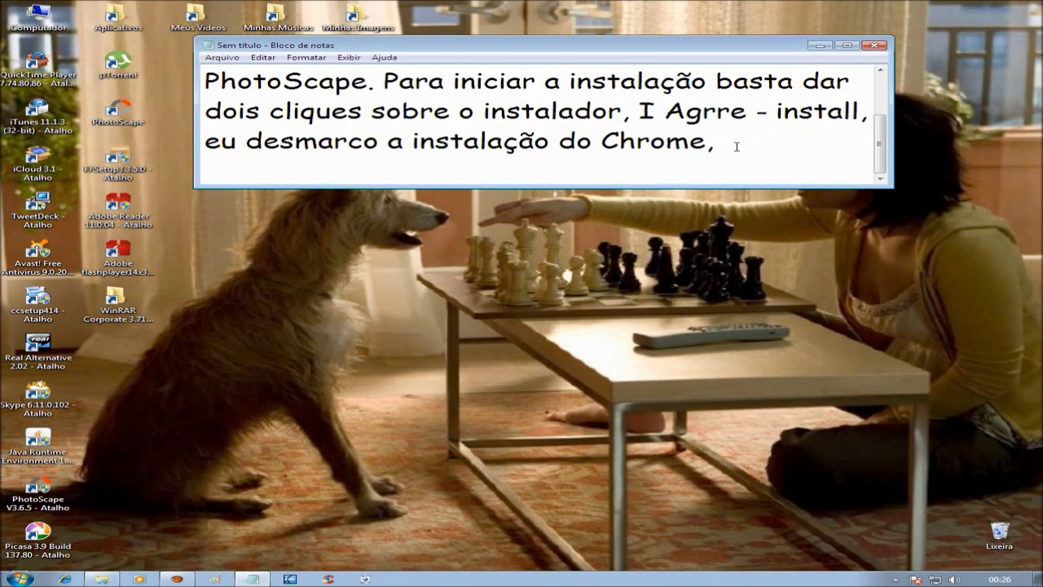
text(instalação)
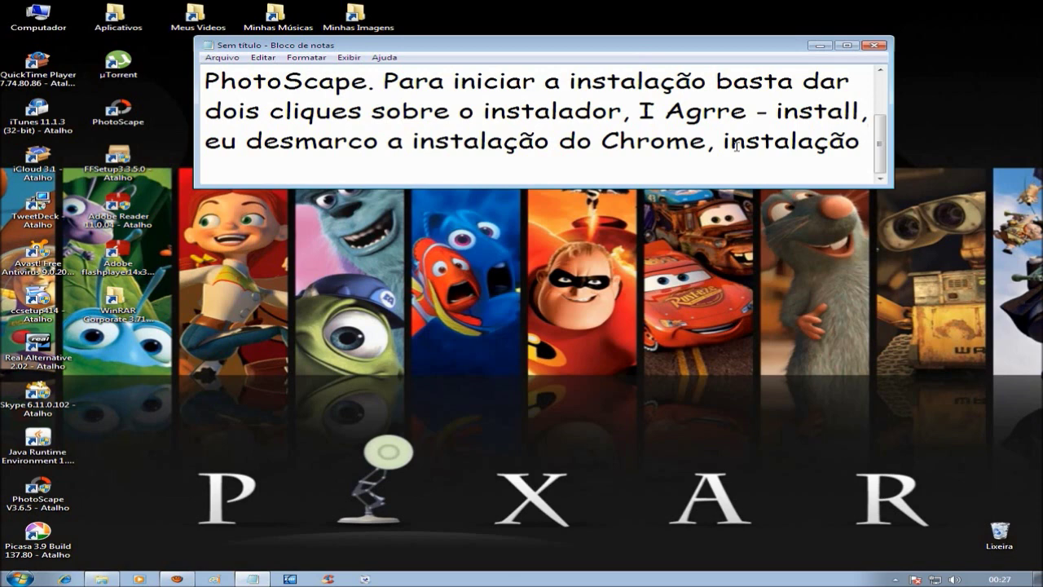
text(c)
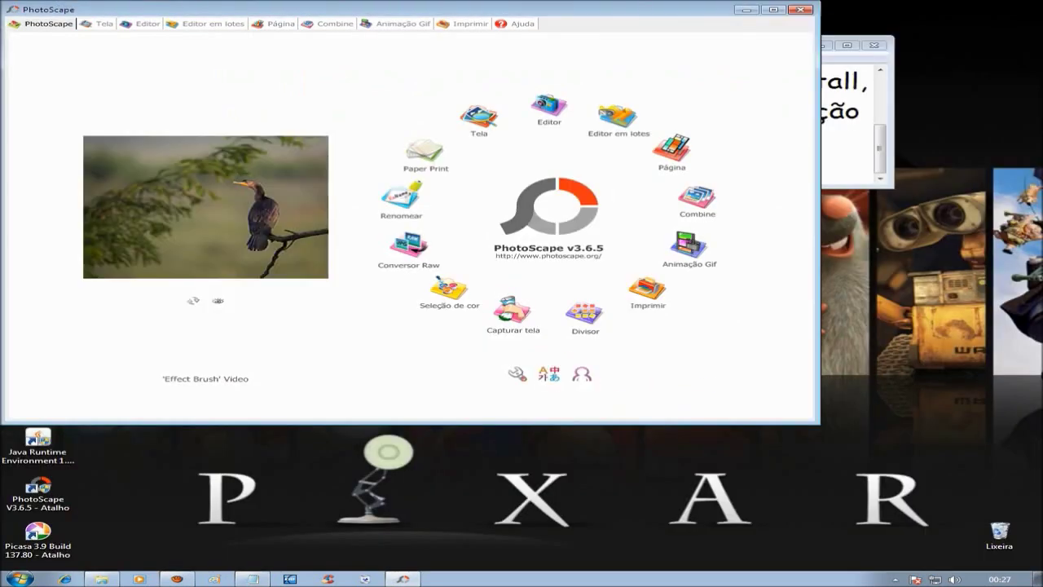
click(839, 155)
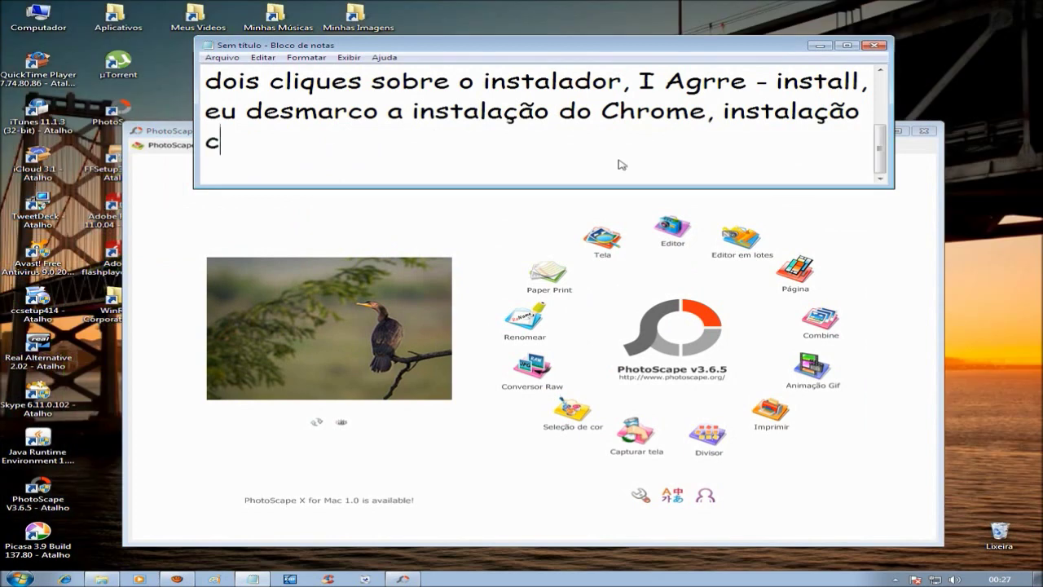
text(oncluída com sucesso)
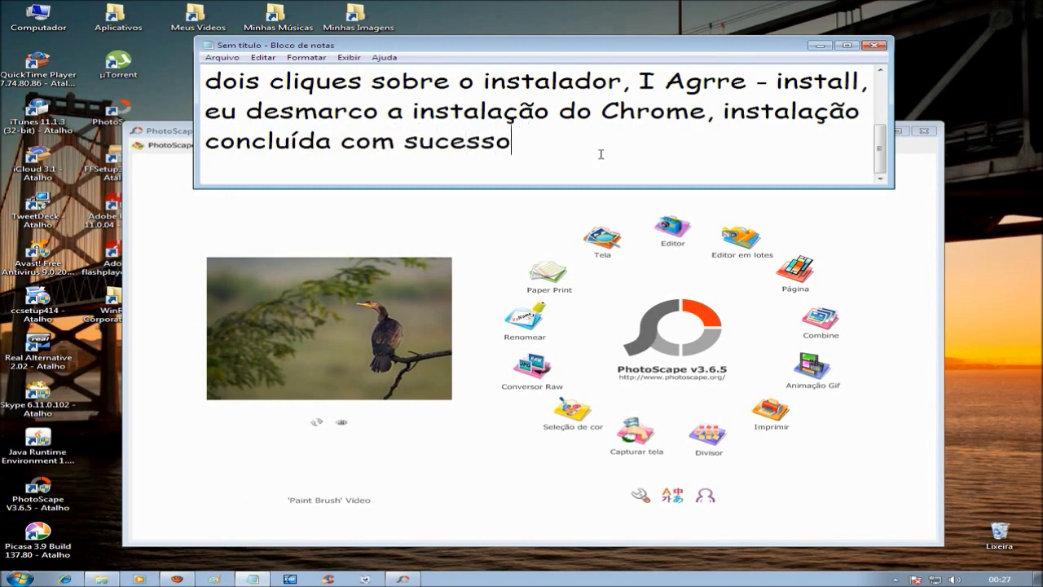
text(.)
Add a new line reading "Vou deixar todas informações sobre download e instalação na descrição do vídeo." to the note and begin another line below.
key(Return)
text(Vou deixar todas informações sobre downl)
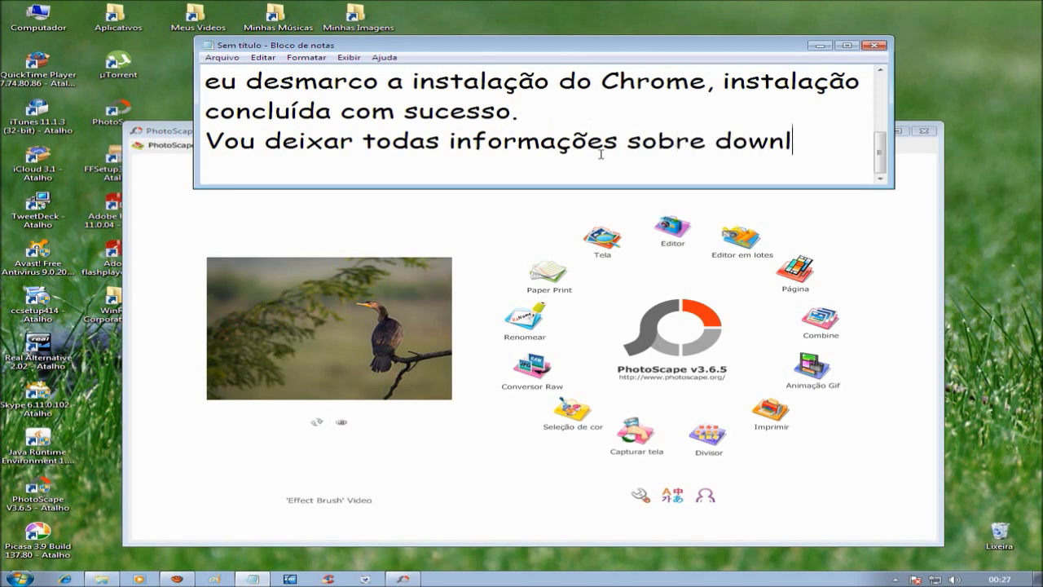
text(oad e instala)
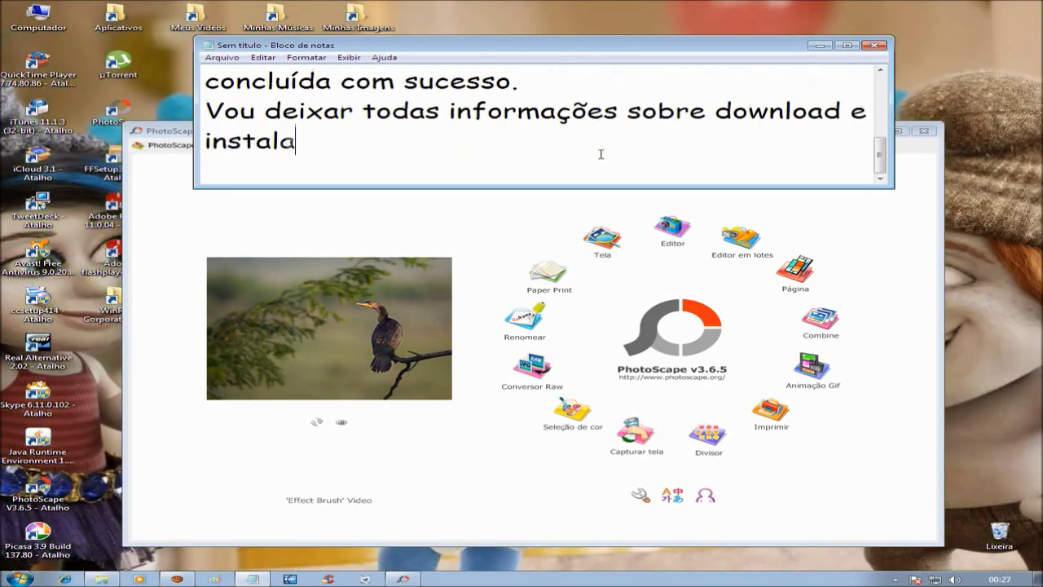
text(ção na d)
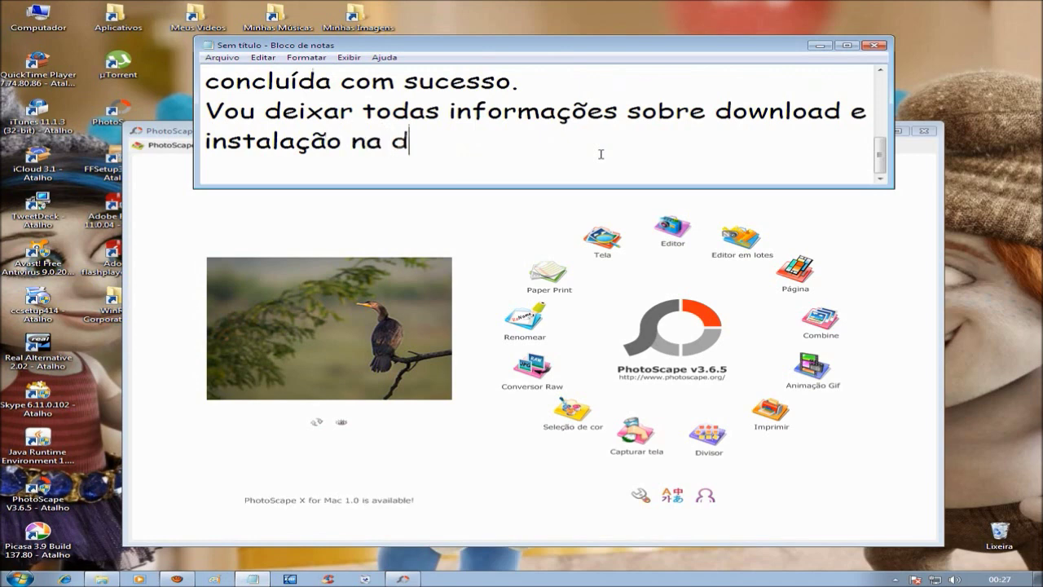
text(escriçãodo)
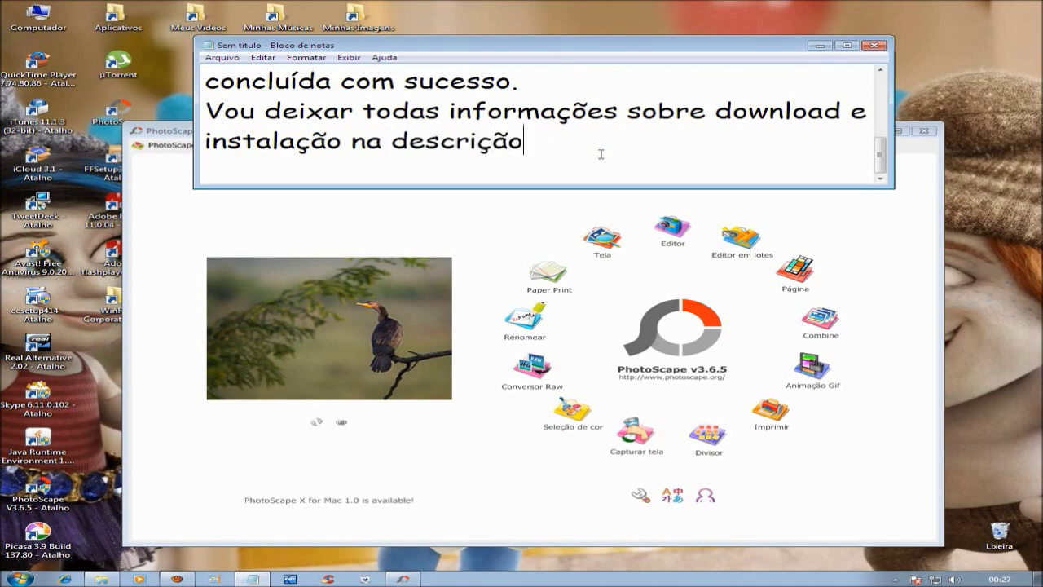
key(BackSpace)
key(BackSpace)
text(do )
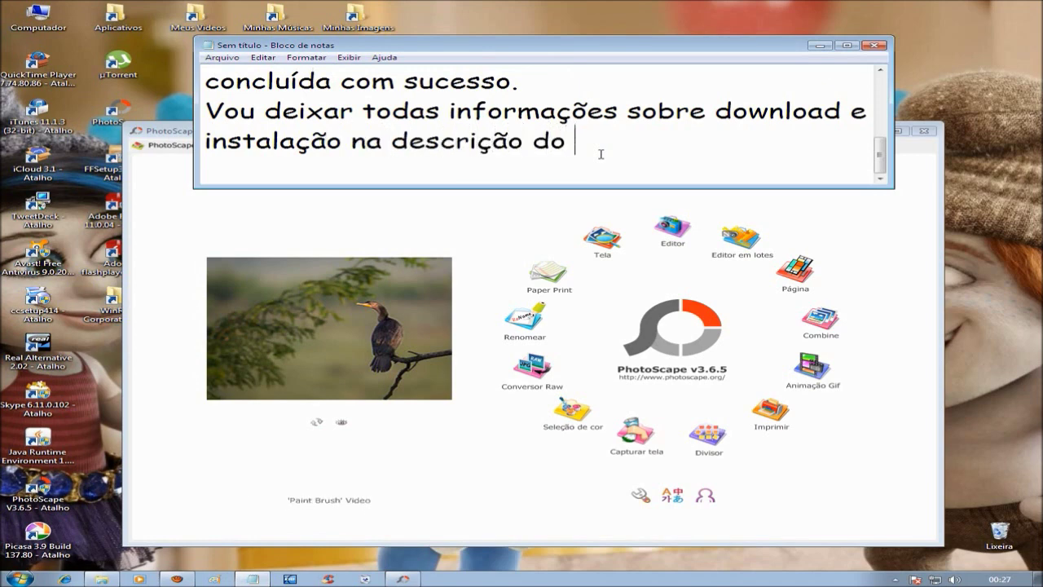
text(vídeo.)
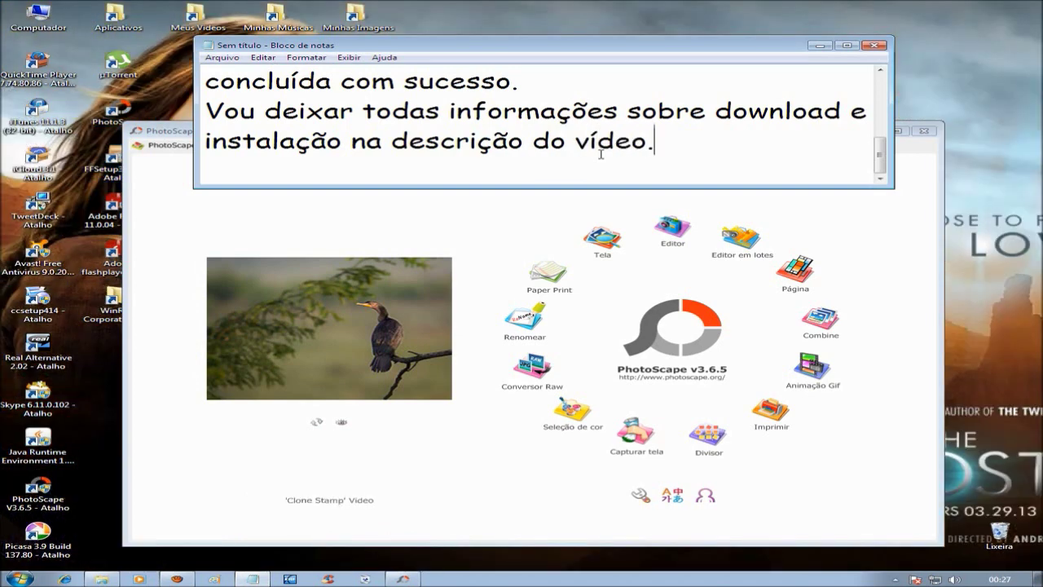
key(Return)
text(Vou f)
key(BackSpace)
key(BackSpace)
key(BackSpace)
key(BackSpace)
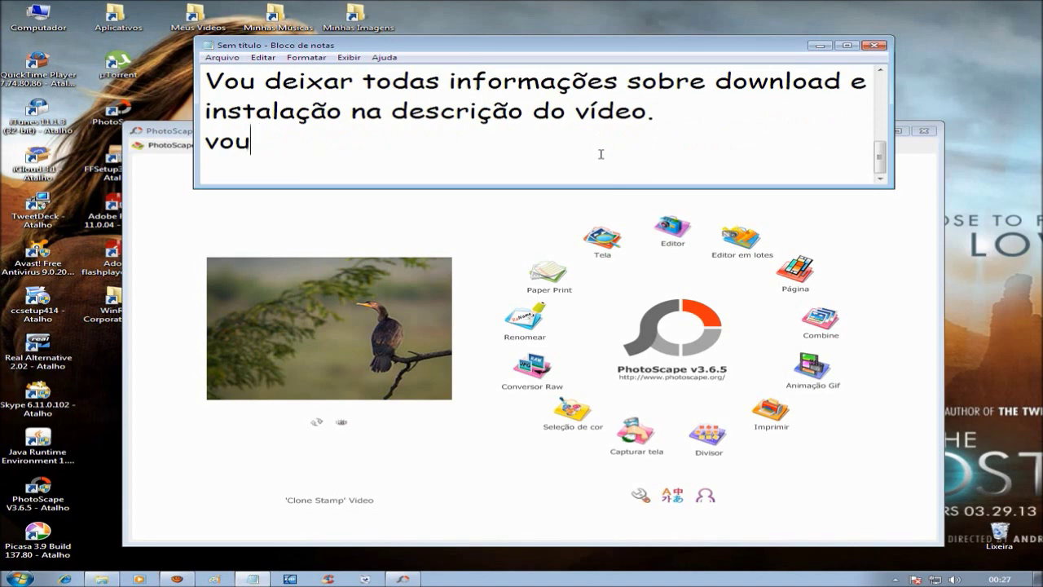
text(Vo)
key(BackSpace)
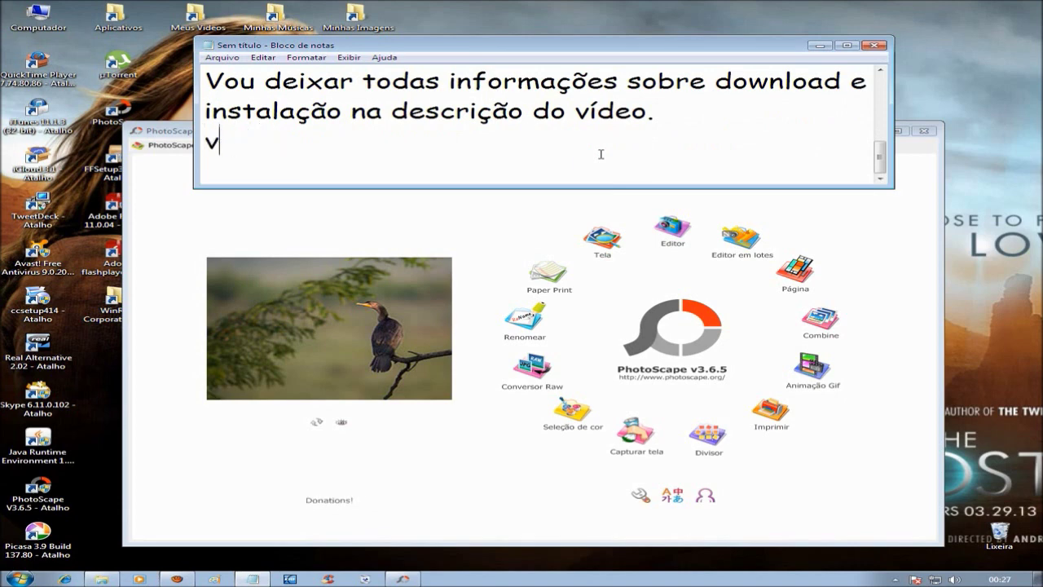
text(ou ficando )
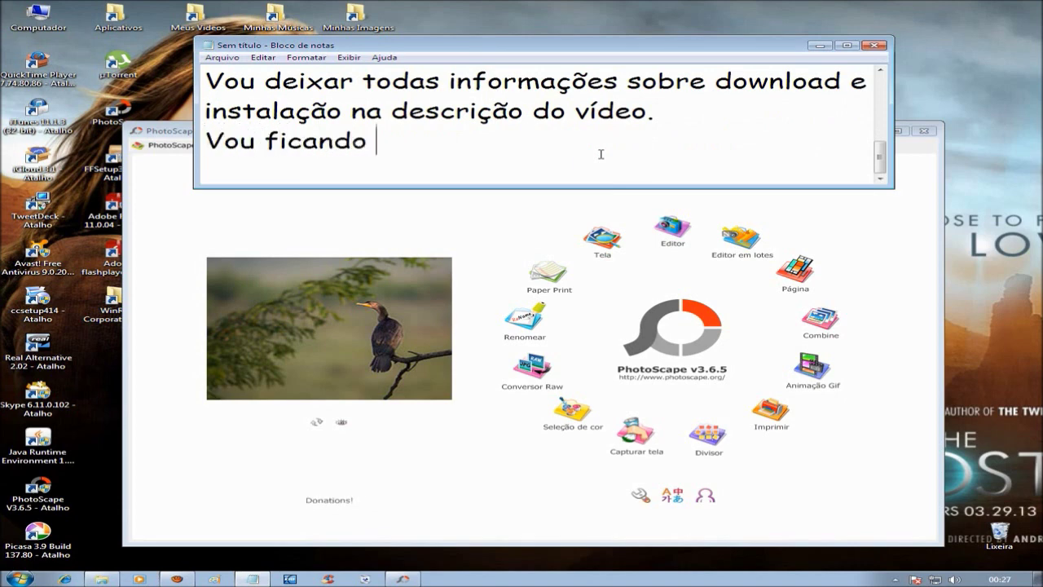
text(por)
key(BackSpace)
key(BackSpace)
key(BackSpace)
key(BackSpace)
key(BackSpace)
key(BackSpace)
key(BackSpace)
key(BackSpace)
key(BackSpace)
key(BackSpace)
key(BackSpace)
key(BackSpace)
key(BackSpace)
key(BackSpace)
key(BackSpace)
key(BackSpace)
Write "Espero que tenham gostado da dica, vou ficando por aqui até o próximo vídeo." on the new line of the note.
text(Espero)
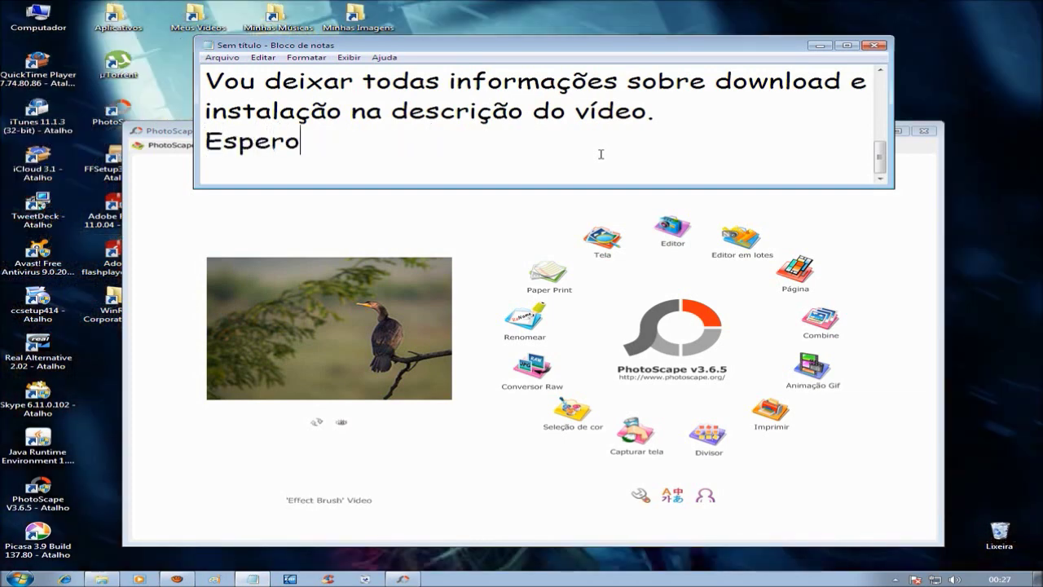
text( que tenham gostado da dica,)
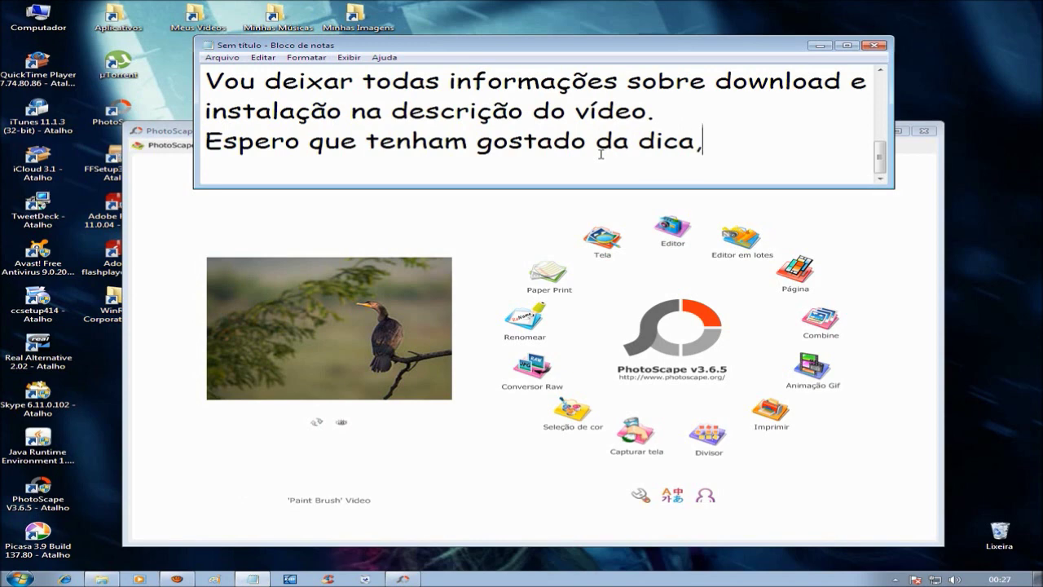
text( vou ficando por aqui at)
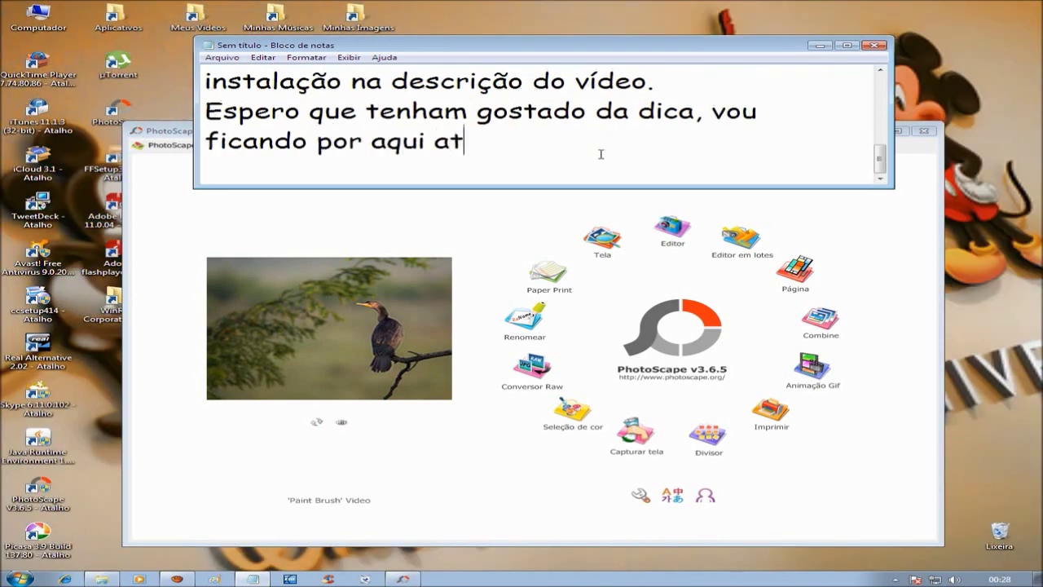
text(é o pr)
text(´xo)
key(BackSpace)
key(BackSpace)
key(BackSpace)
text(óxi)
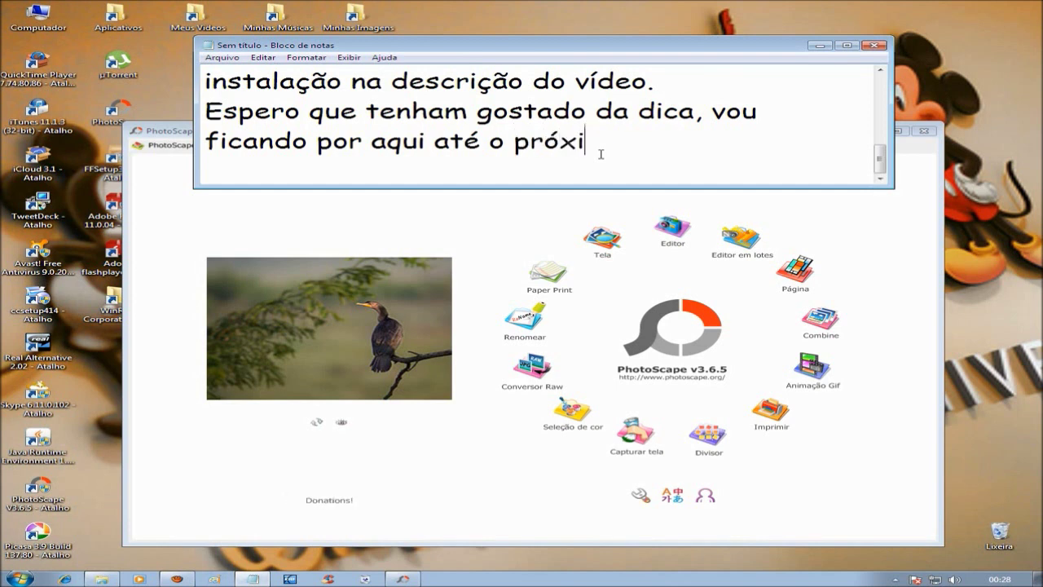
text(mo vídeo)
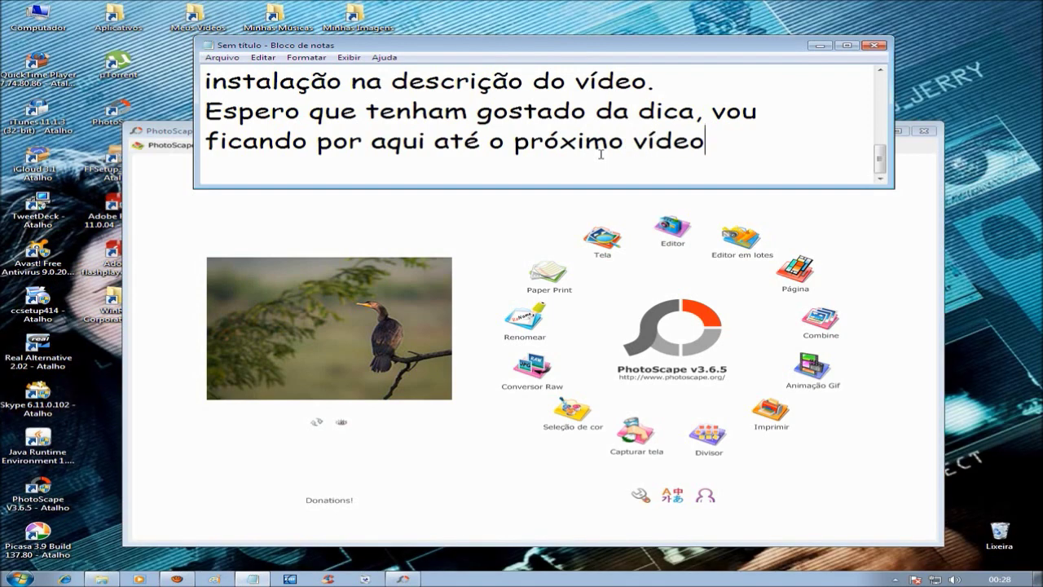
text(.)
Leave a blank line, sign off the note with "Fuiiii", and add two line breaks after it.
key(Return)
key(Return)
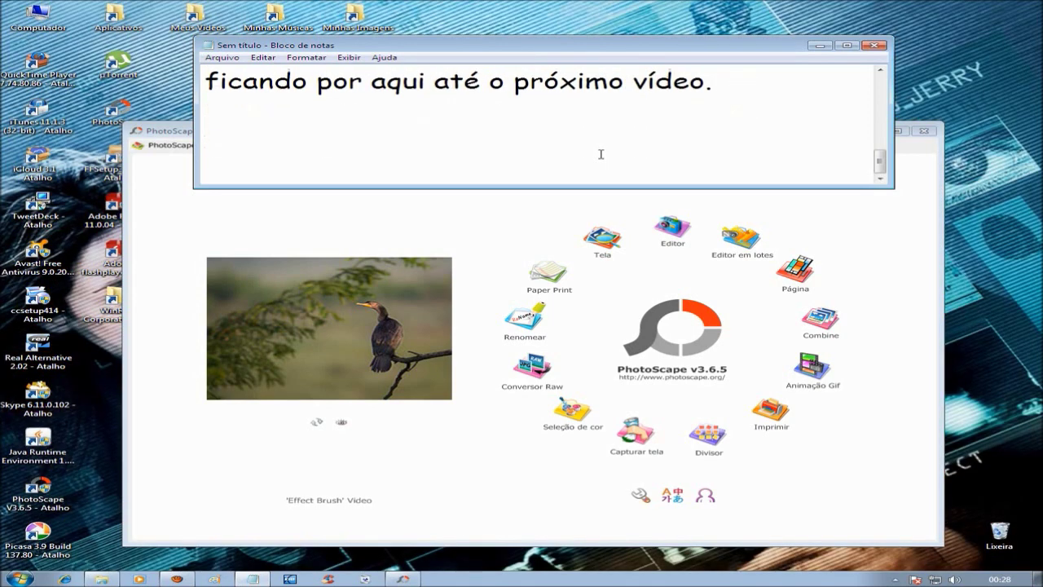
text(Fuiiii)
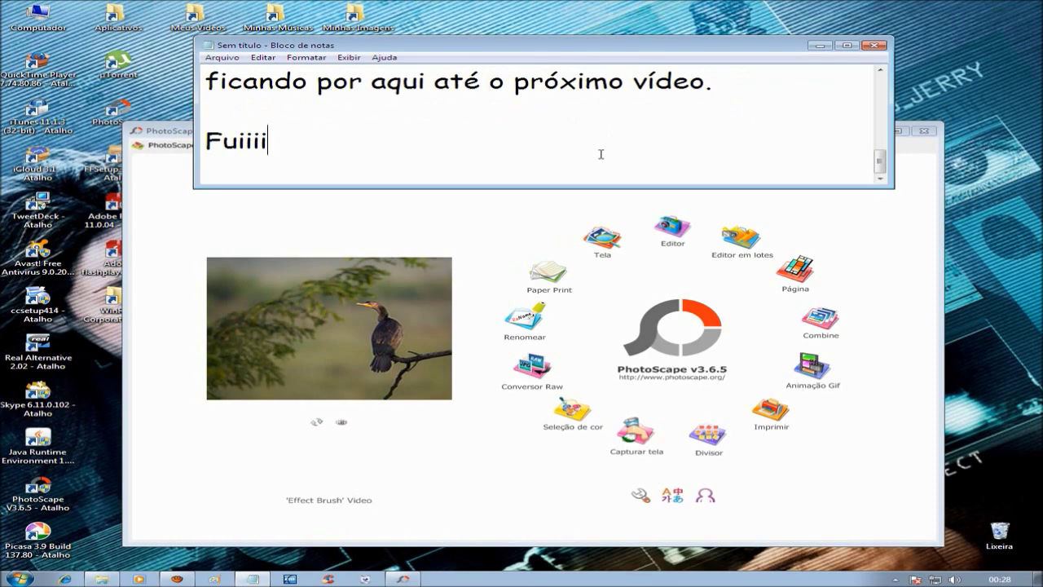
key(Return)
key(Return)
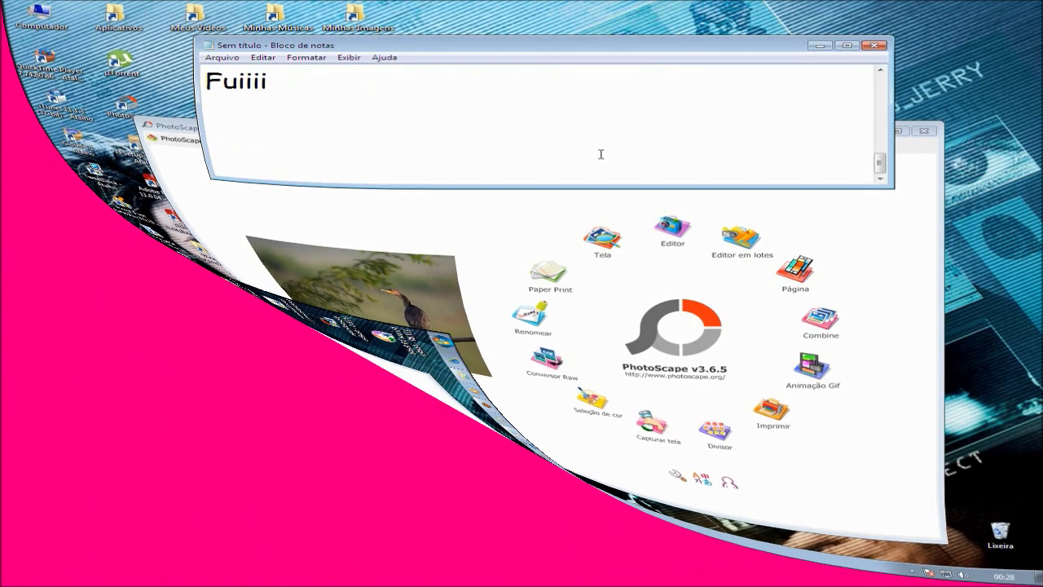